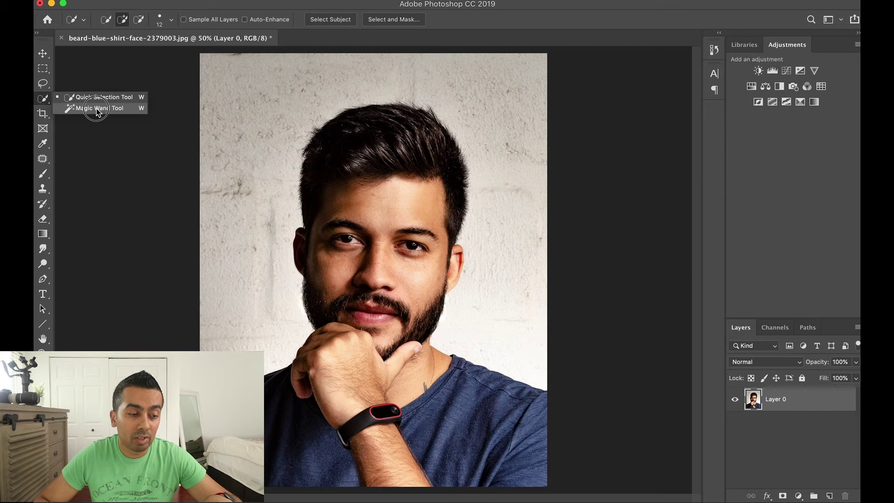
Select the wall background around the man with the Magic Wand, adding the wall areas on both sides of his head.
{"action": "left_click", "coordinate": [98, 111]}
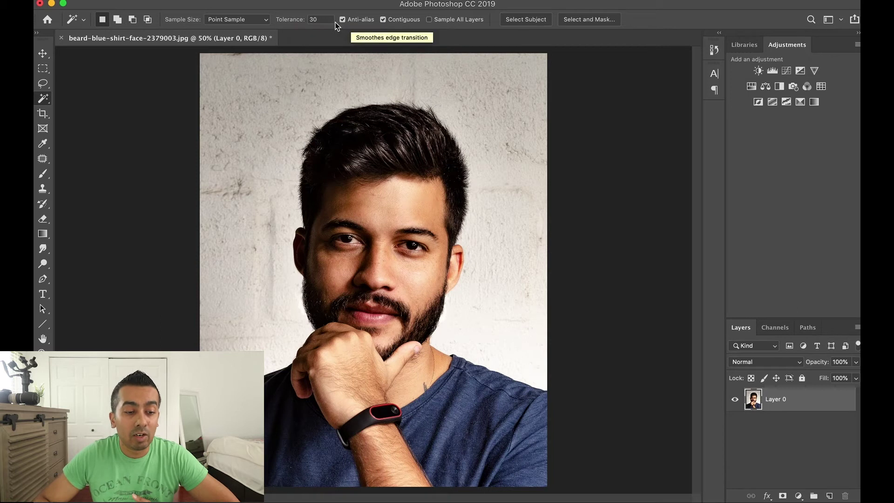
{"action": "left_click", "coordinate": [240, 110]}
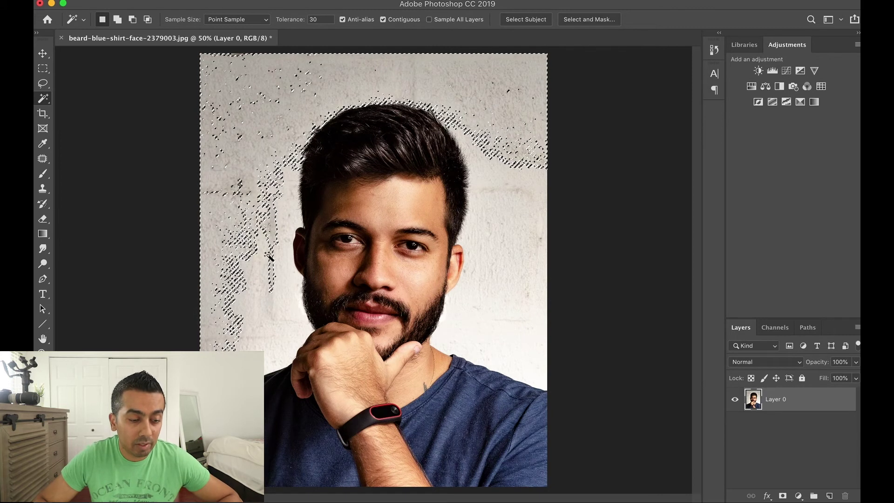
{"action": "key", "text": "shift"}
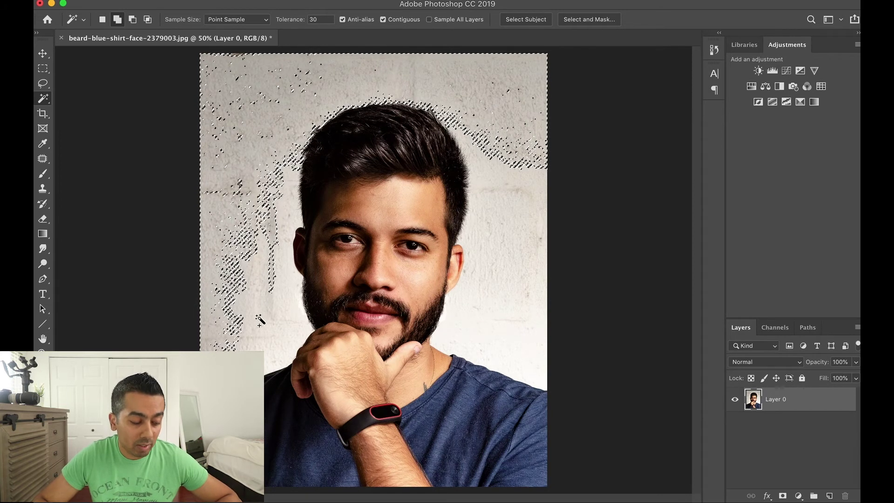
{"action": "left_click", "coordinate": [257, 317], "text": "shift"}
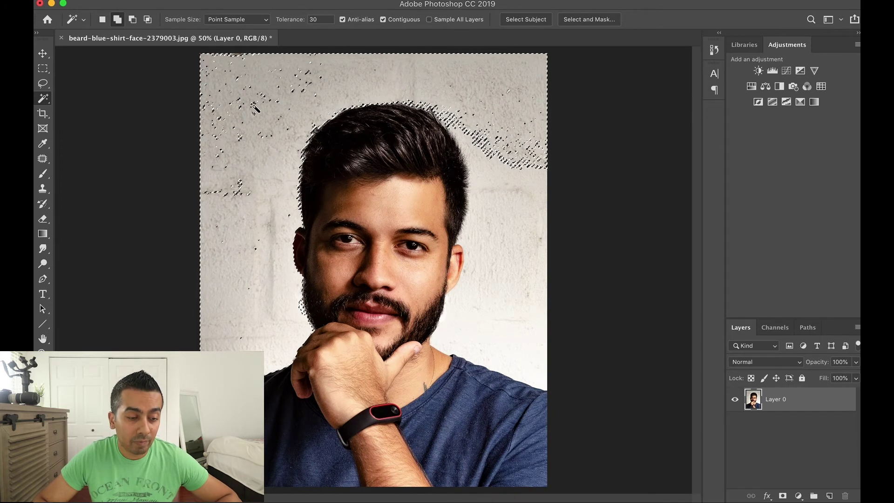
{"action": "left_click", "coordinate": [501, 232], "text": "shift"}
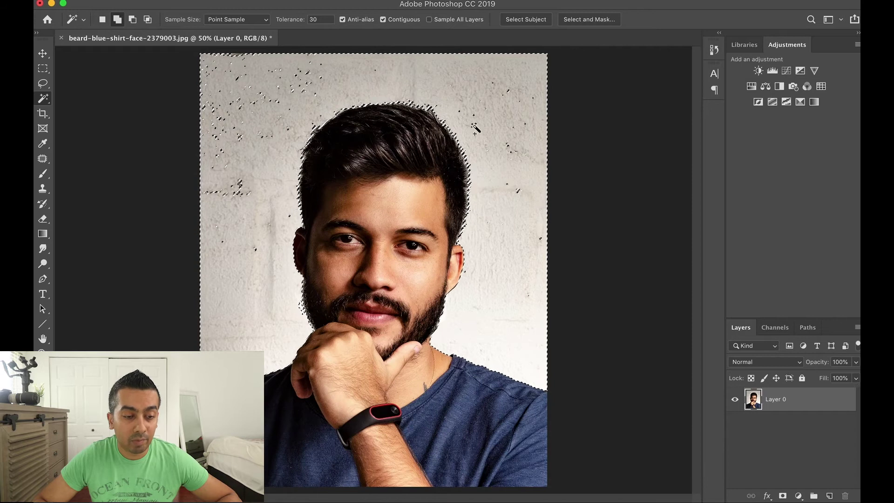
Set the Magic Wand tolerance to 50 and reselect the whole wall background, adding the areas left out.
{"action": "double_click", "coordinate": [319, 19]}
{"action": "type", "text": "50"}
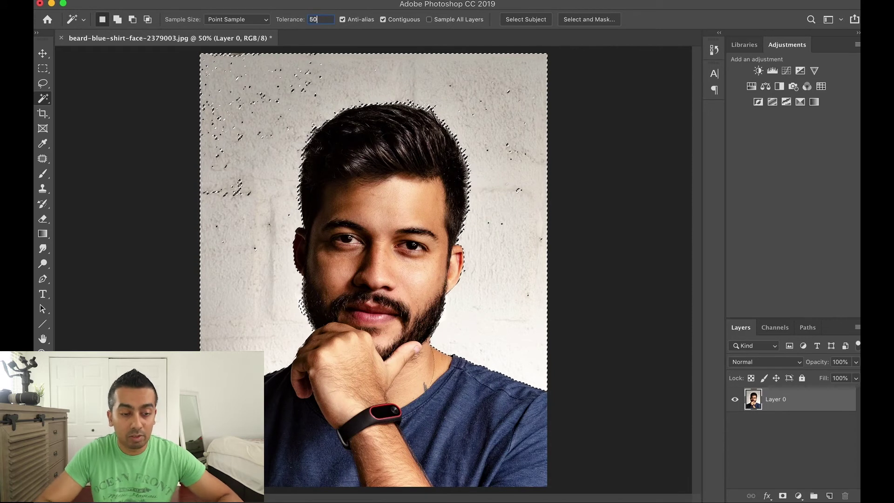
{"action": "left_click", "coordinate": [238, 135]}
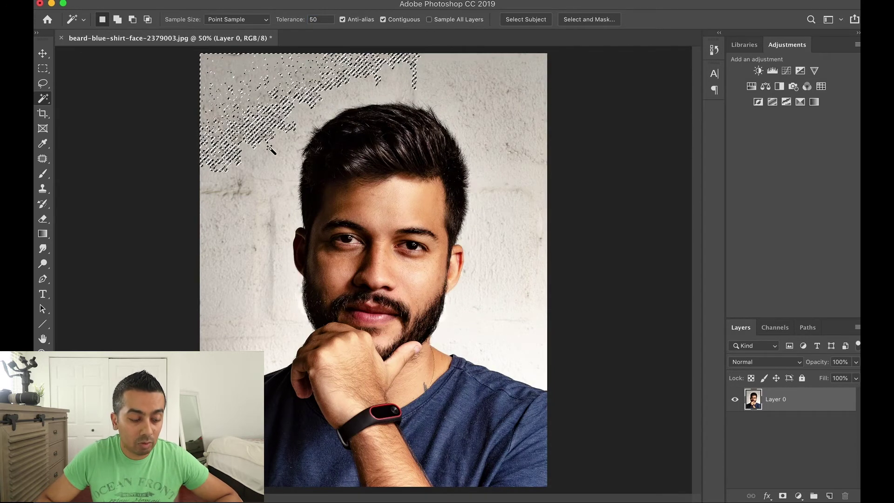
{"action": "left_click", "coordinate": [245, 155], "text": "shift"}
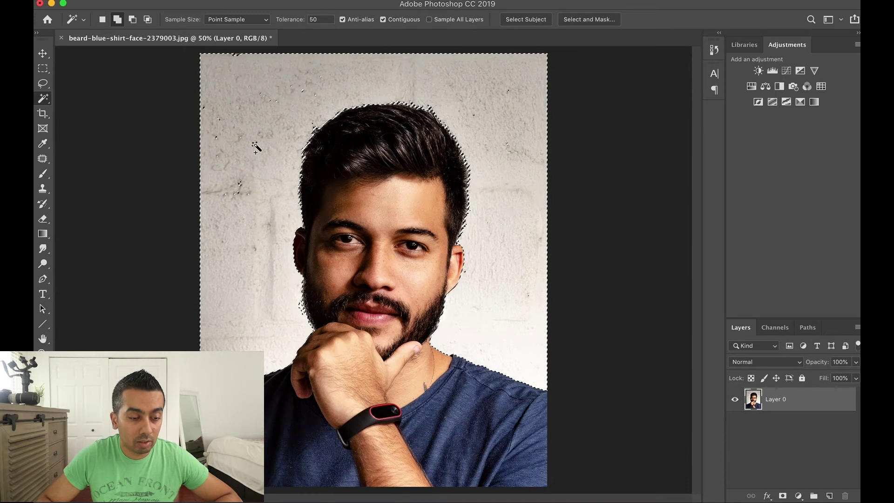
{"action": "left_click", "coordinate": [238, 189], "text": "shift"}
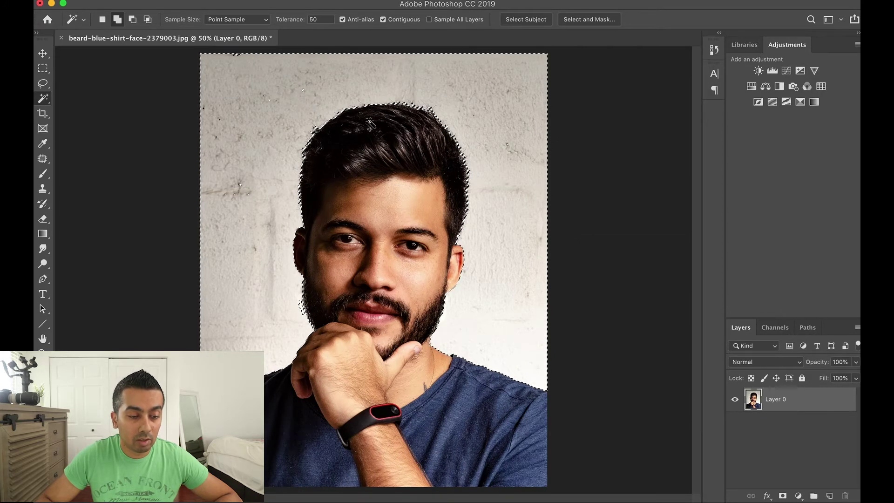
Check the selection along the hair and across the wall, and delete the selected background from the photo.
{"action": "scroll", "coordinate": [370, 124], "scroll_direction": "up", "scroll_amount": 5}
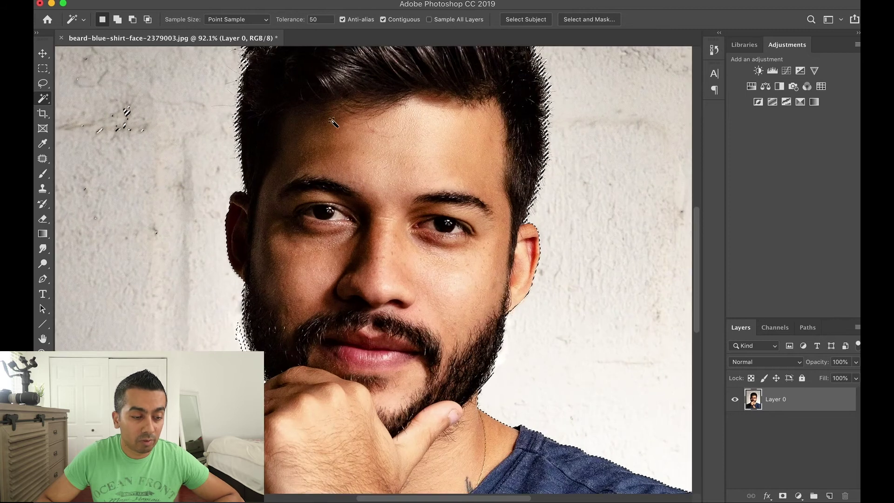
{"action": "scroll", "coordinate": [336, 122], "scroll_direction": "left", "scroll_amount": 10}
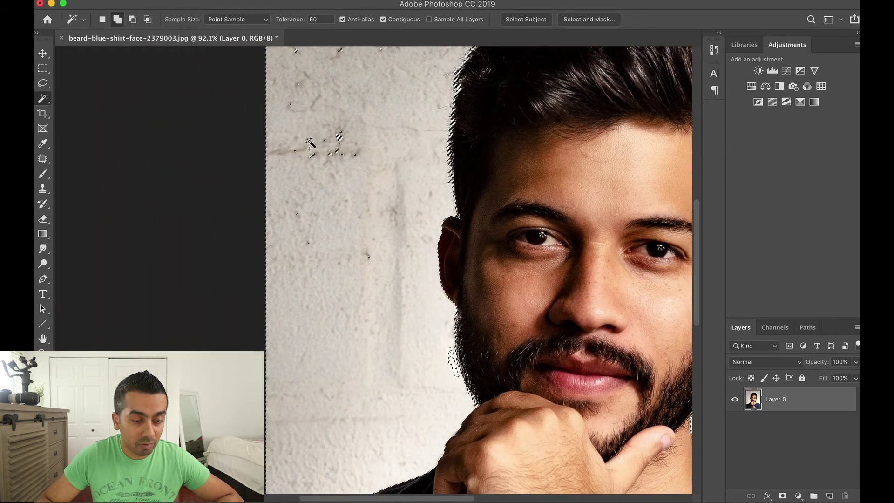
{"action": "scroll", "coordinate": [310, 142], "scroll_direction": "left", "scroll_amount": 6}
{"action": "scroll", "coordinate": [310, 142], "scroll_direction": "up", "scroll_amount": 3}
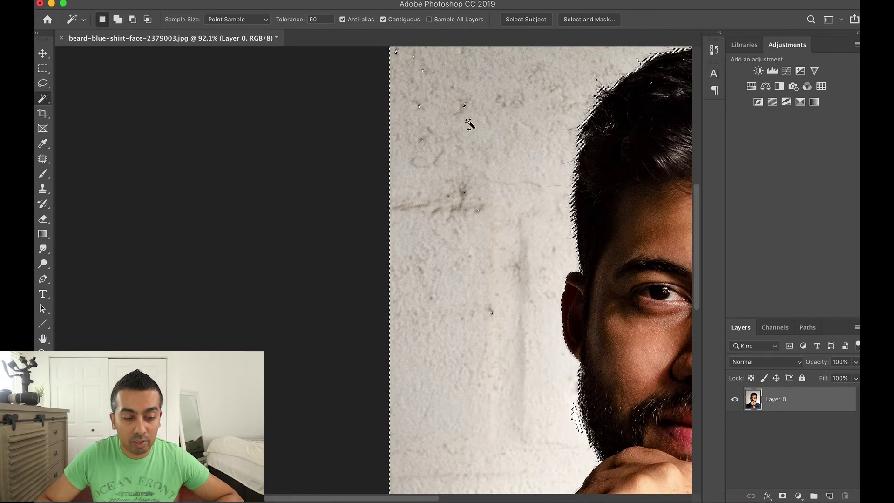
{"action": "scroll", "coordinate": [441, 138], "scroll_direction": "right", "scroll_amount": 10}
{"action": "scroll", "coordinate": [441, 138], "scroll_direction": "up", "scroll_amount": 5}
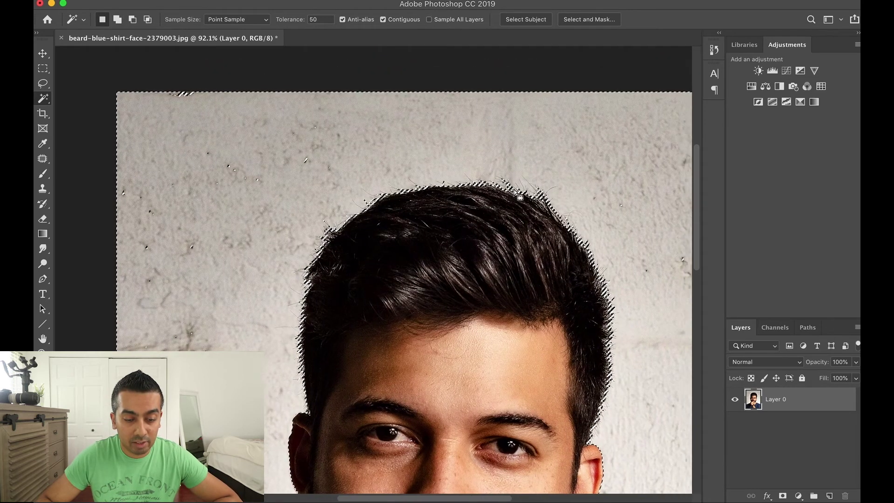
{"action": "scroll", "coordinate": [517, 193], "scroll_direction": "right", "scroll_amount": 10}
{"action": "scroll", "coordinate": [516, 193], "scroll_direction": "down", "scroll_amount": 5}
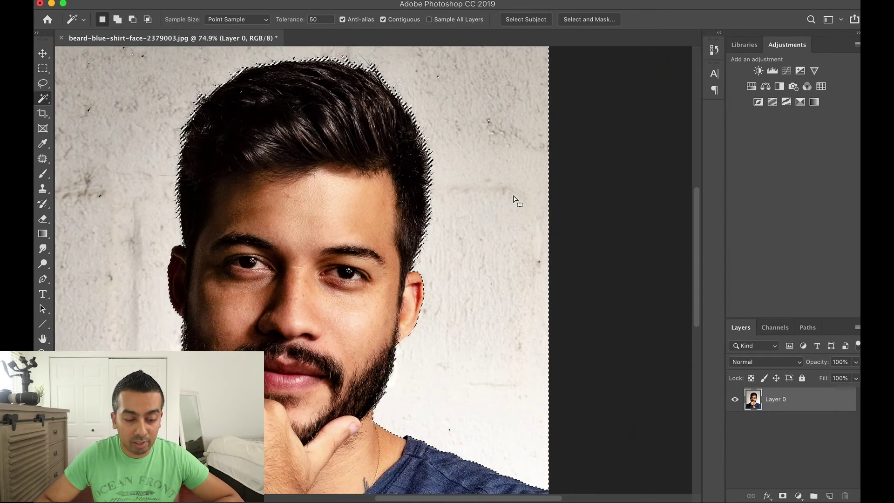
{"action": "scroll", "coordinate": [512, 202], "scroll_direction": "down", "scroll_amount": 5}
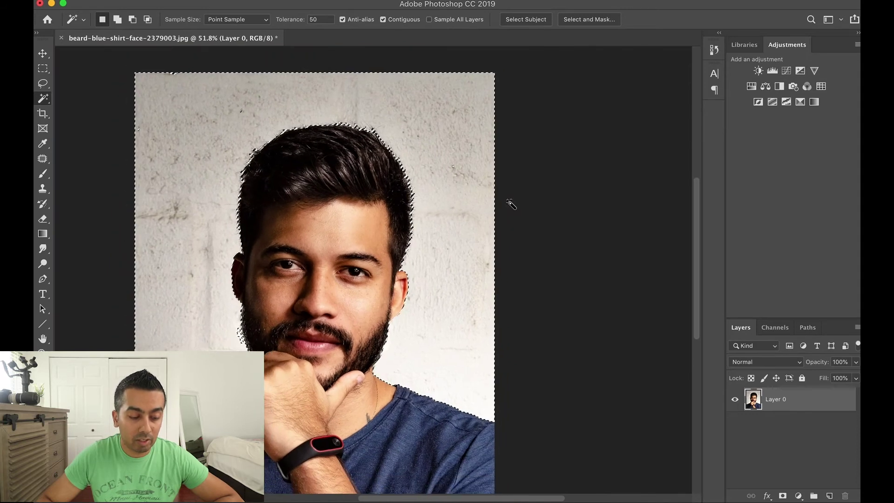
{"action": "scroll", "coordinate": [511, 202], "scroll_direction": "left", "scroll_amount": 5}
{"action": "scroll", "coordinate": [511, 202], "scroll_direction": "down", "scroll_amount": 2}
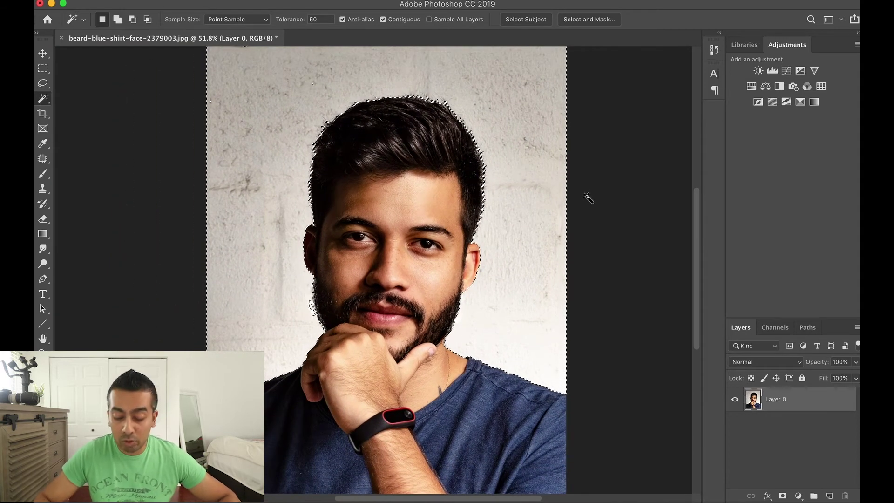
{"action": "key", "text": "Delete"}
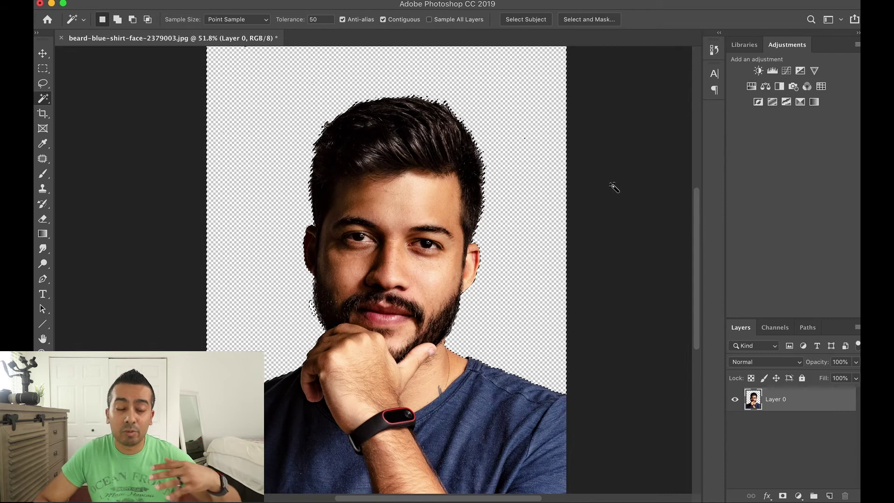
Export the cut-out with Save for Web as a PNG-8 with transparency, named Test Photo, to the Desktop.
{"action": "left_click", "coordinate": [140, 0]}
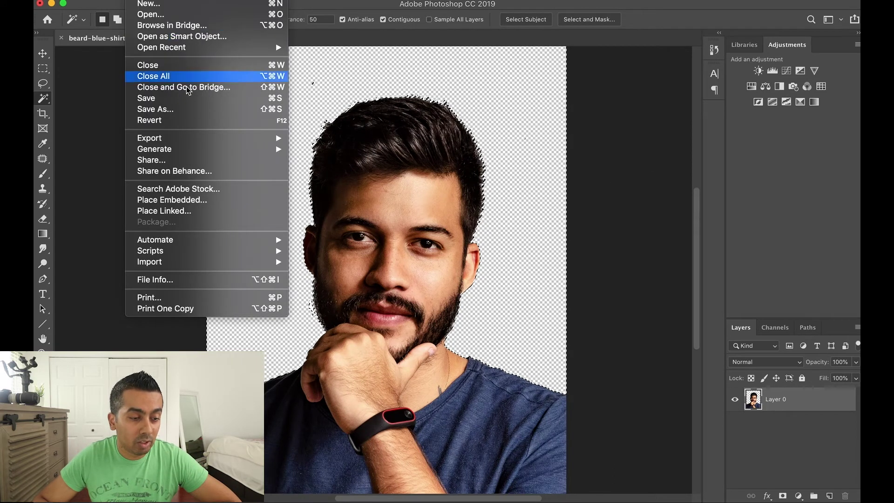
{"action": "mouse_move", "coordinate": [188, 139]}
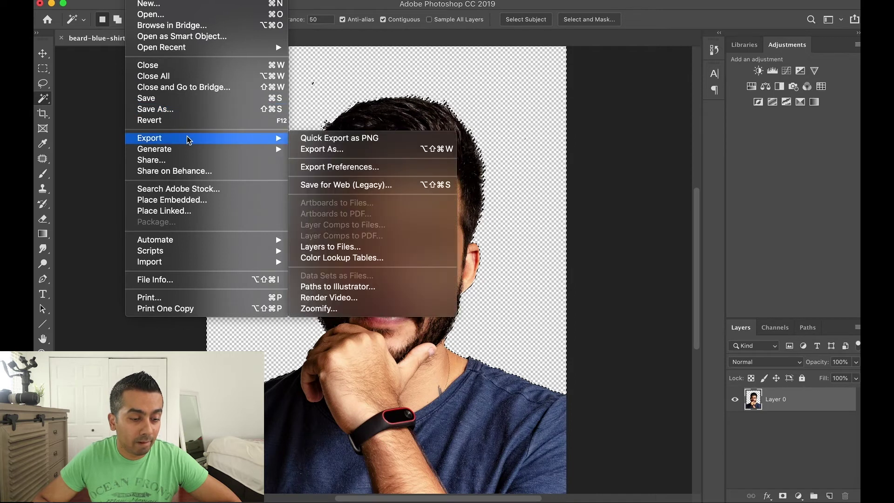
{"action": "left_click", "coordinate": [347, 185]}
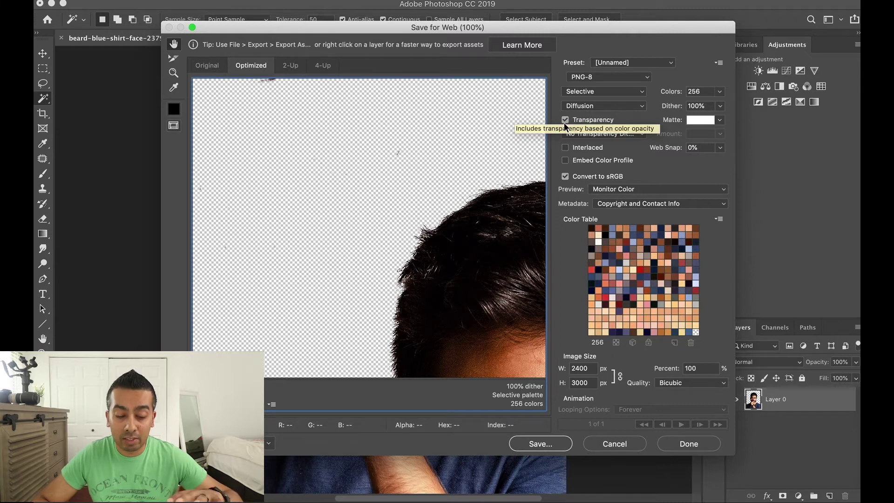
{"action": "left_click", "coordinate": [549, 443]}
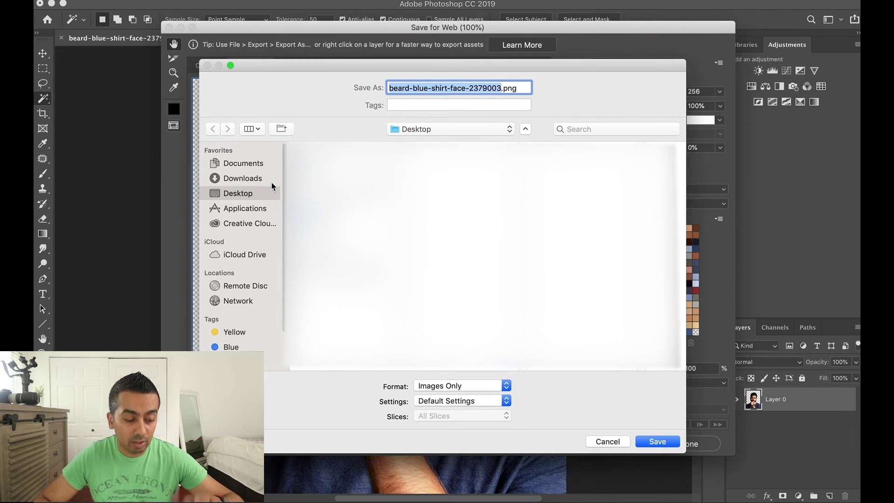
{"action": "type", "text": "Test "}
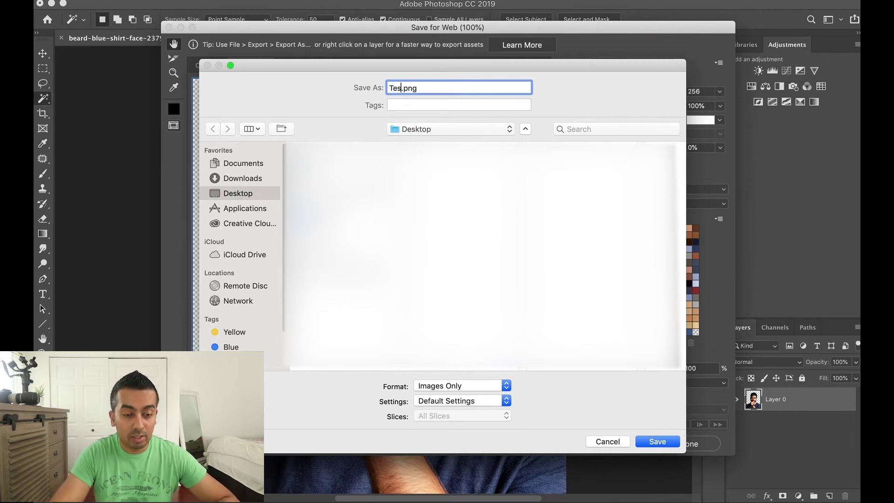
{"action": "type", "text": "Photo"}
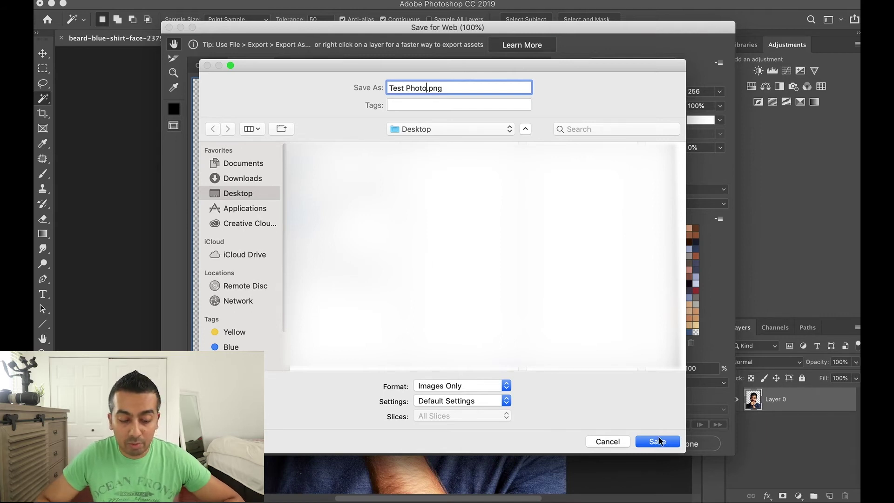
{"action": "left_click", "coordinate": [656, 443]}
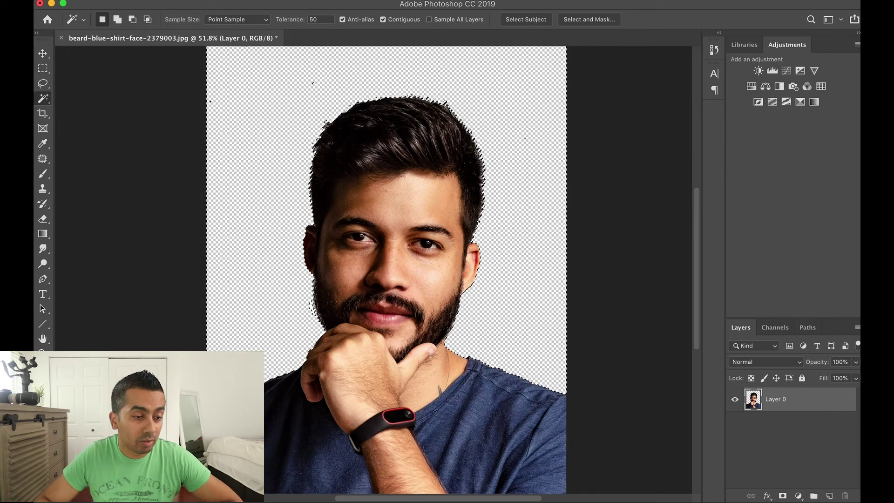
Open the exported Test-Photo.png from the Desktop and compare it with the original document.
{"action": "left_click", "coordinate": [135, 1]}
{"action": "left_click", "coordinate": [154, 11]}
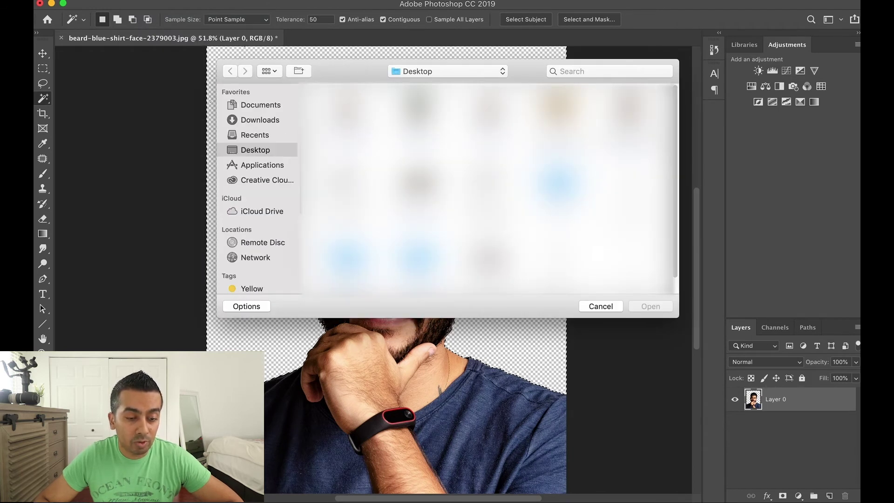
{"action": "left_click", "coordinate": [346, 119]}
{"action": "double_click", "coordinate": [342, 113]}
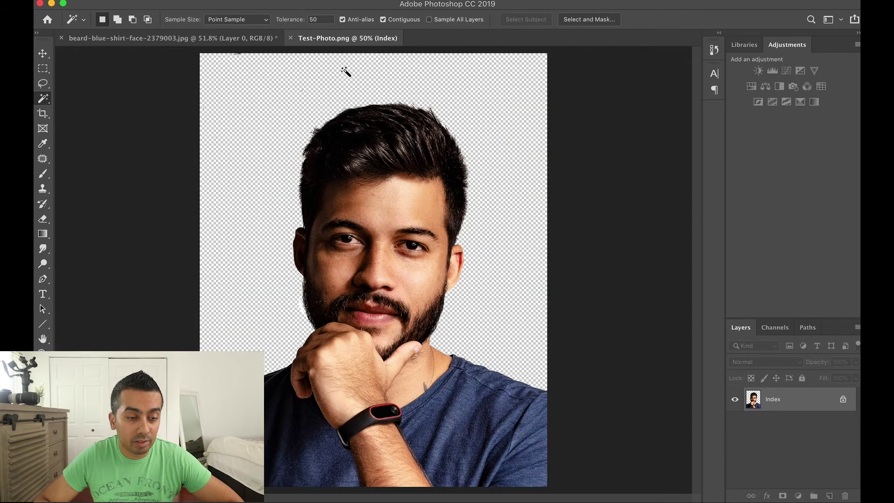
{"action": "left_click", "coordinate": [225, 39]}
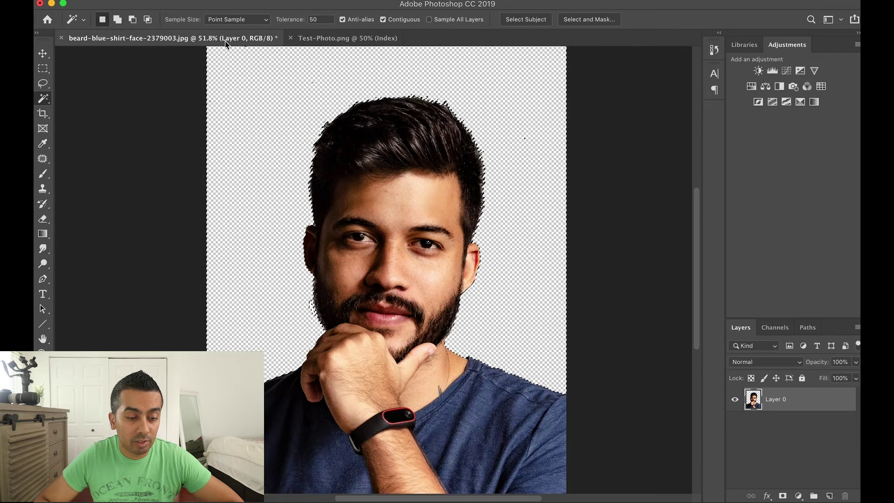
{"action": "left_click", "coordinate": [322, 39]}
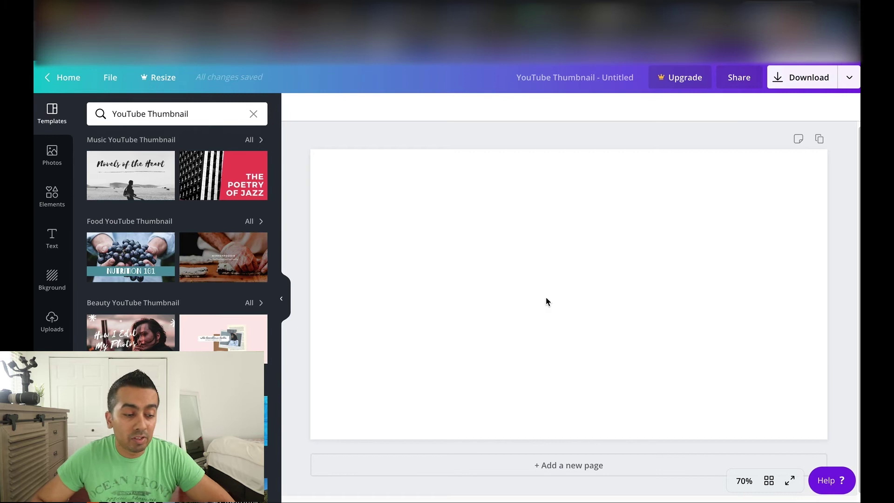
Switch to Canva and apply the "Novels of the Heart" music template to the blank YouTube thumbnail.
{"action": "left_click_drag", "start_coordinate": [104, 170], "coordinate": [433, 203]}
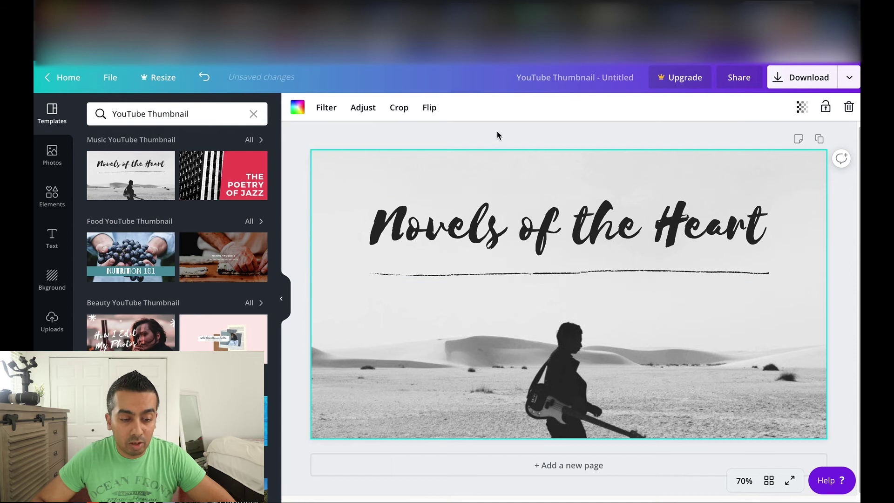
{"action": "left_click", "coordinate": [497, 135]}
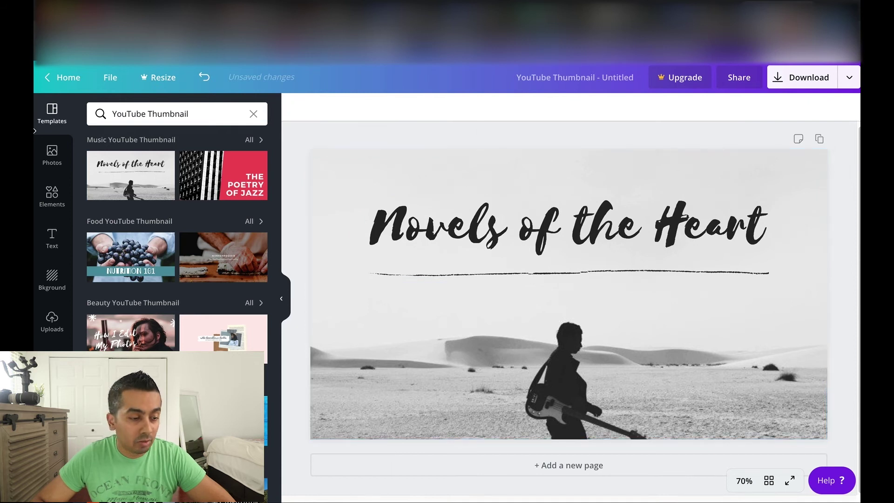
Upload the exported cut-out photo of the man and place it on the thumbnail.
{"action": "left_click", "coordinate": [52, 321]}
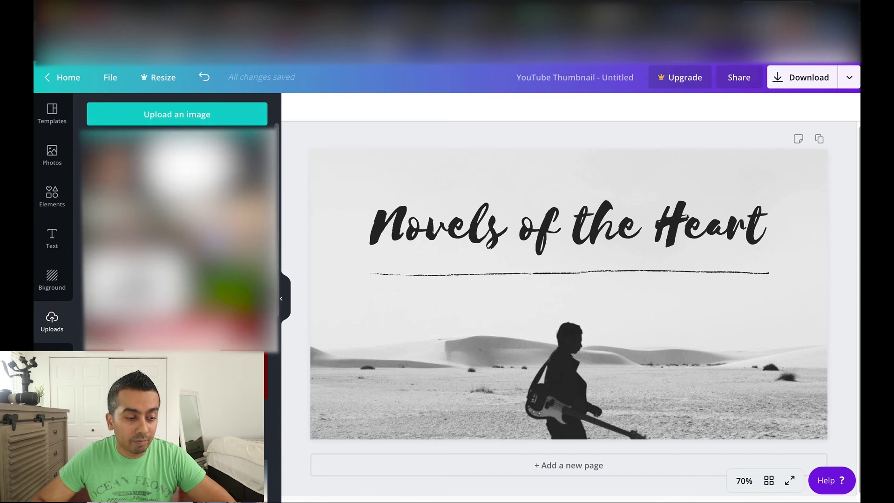
{"action": "left_click", "coordinate": [150, 122]}
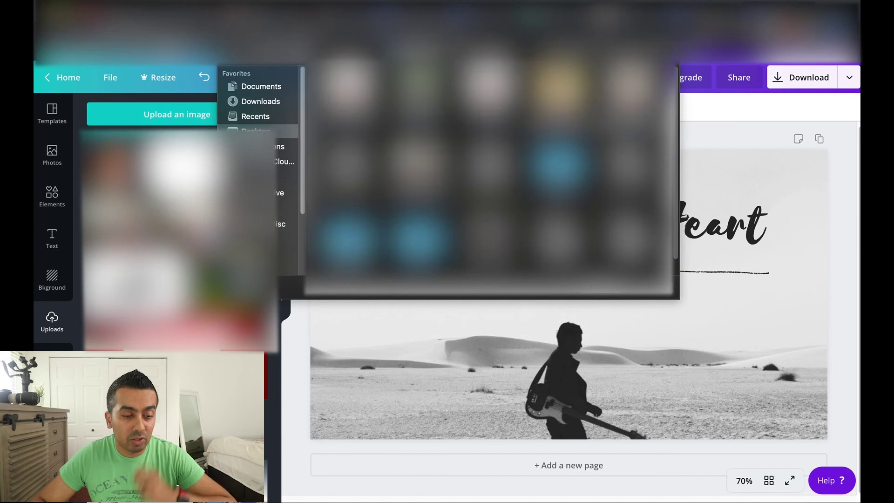
{"action": "double_click", "coordinate": [347, 89]}
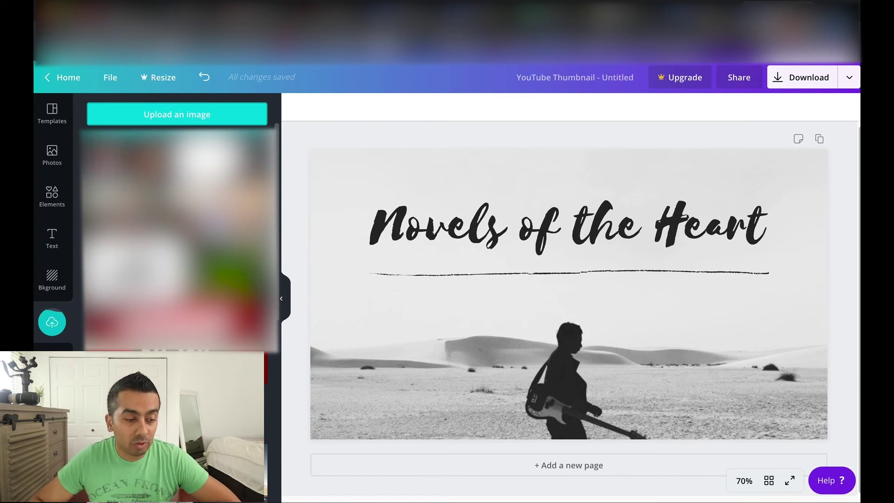
{"action": "left_click_drag", "start_coordinate": [108, 160], "coordinate": [405, 196]}
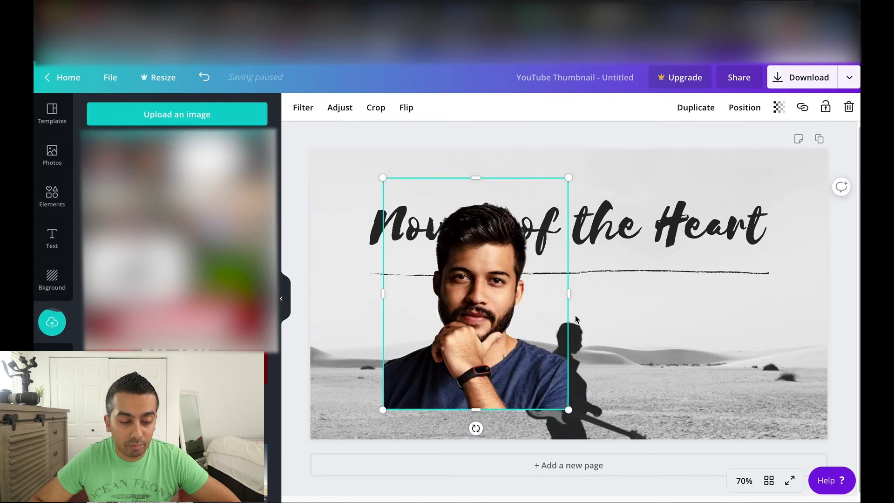
{"action": "left_click", "coordinate": [689, 333]}
Shrink the cut-out photo and position it along the thumbnail's bottom edge, to the right of the guitarist.
{"action": "left_click_drag", "start_coordinate": [493, 311], "coordinate": [723, 331]}
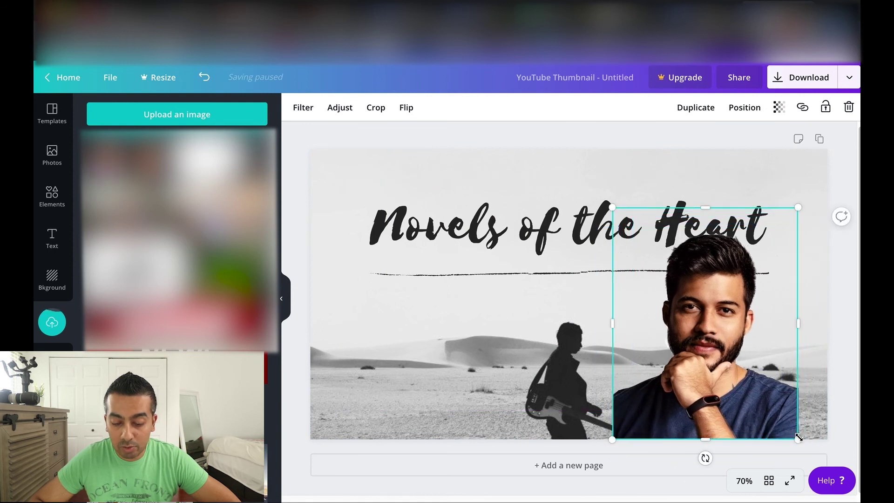
{"action": "left_click_drag", "start_coordinate": [798, 438], "coordinate": [739, 366]}
{"action": "left_click_drag", "start_coordinate": [698, 305], "coordinate": [742, 378]}
{"action": "left_click", "coordinate": [798, 347]}
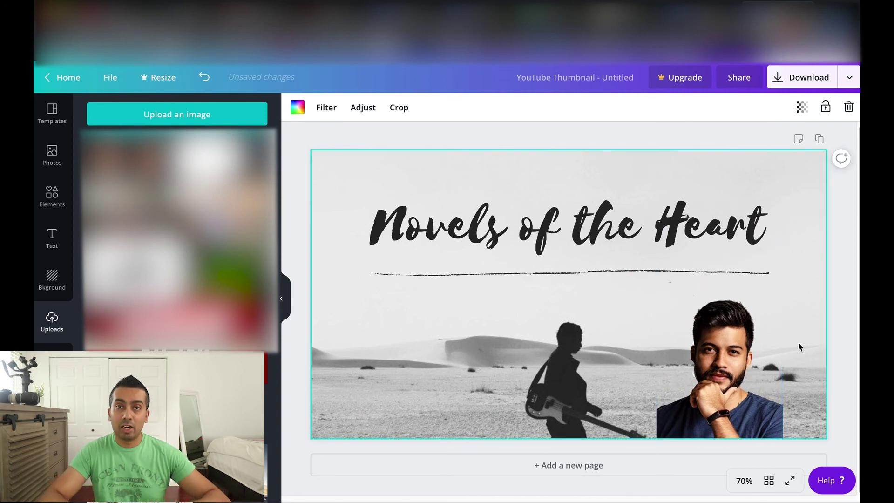